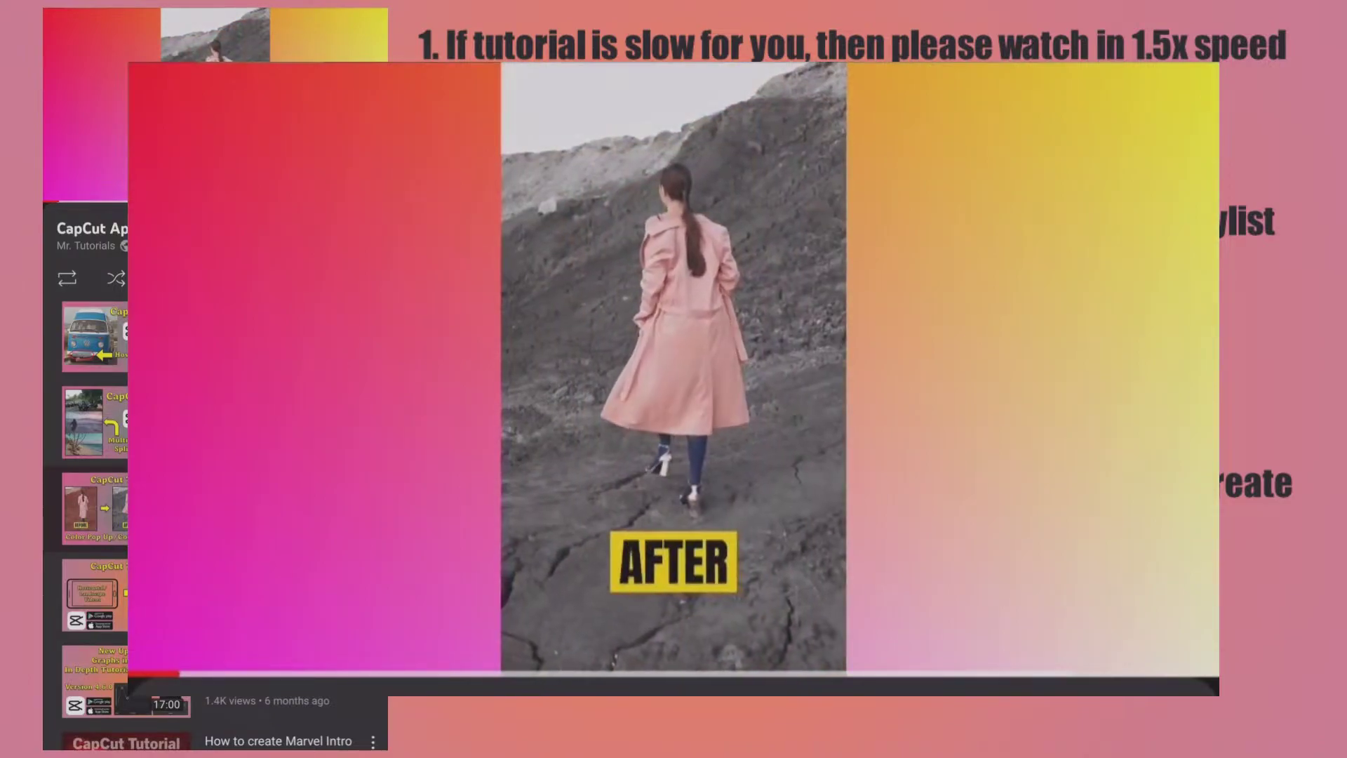
Add the two gallery clips, including the red-hillside footage, to a new 12-second project.
click(676, 496)
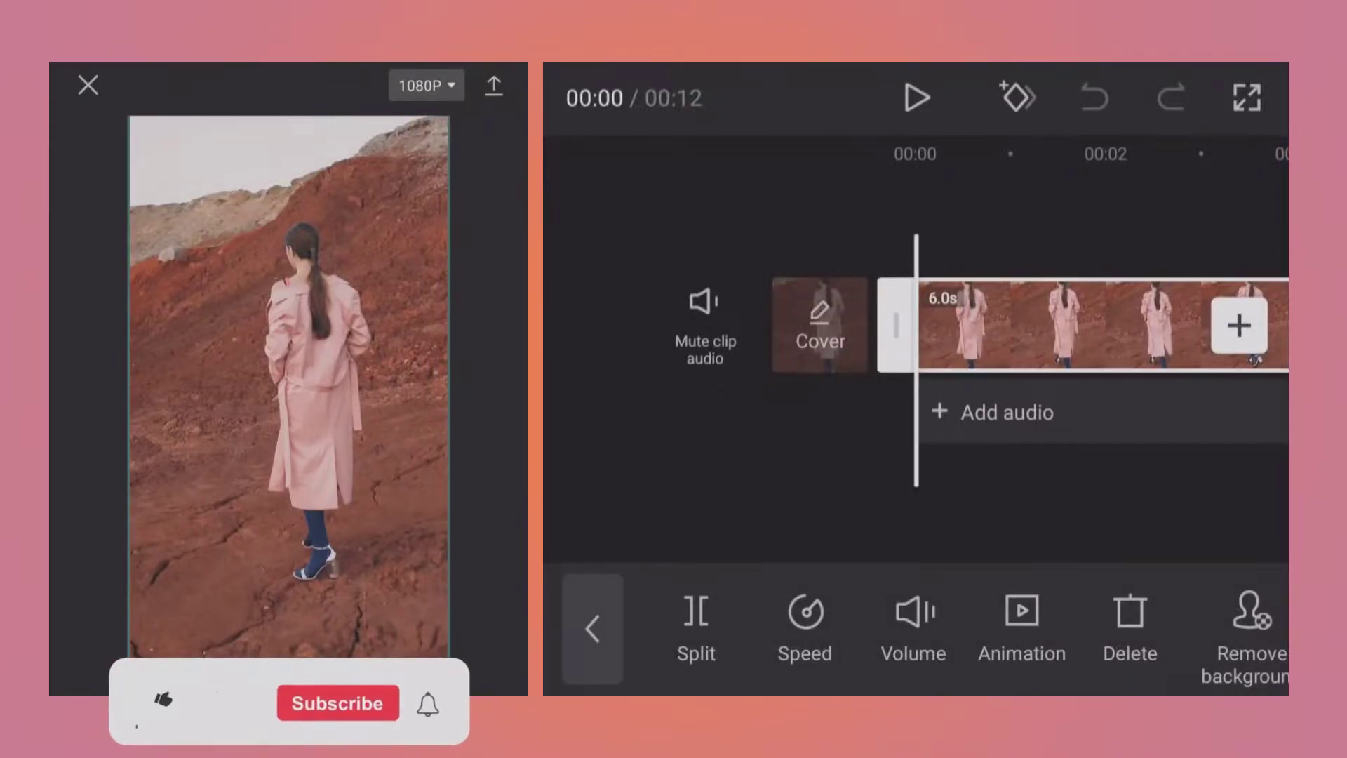
Make the red-hillside clip an Overlay above the grey main-track clip, cutting the project to 6 seconds.
scroll(751, 650, right, 3)
scroll(737, 658, right, 3)
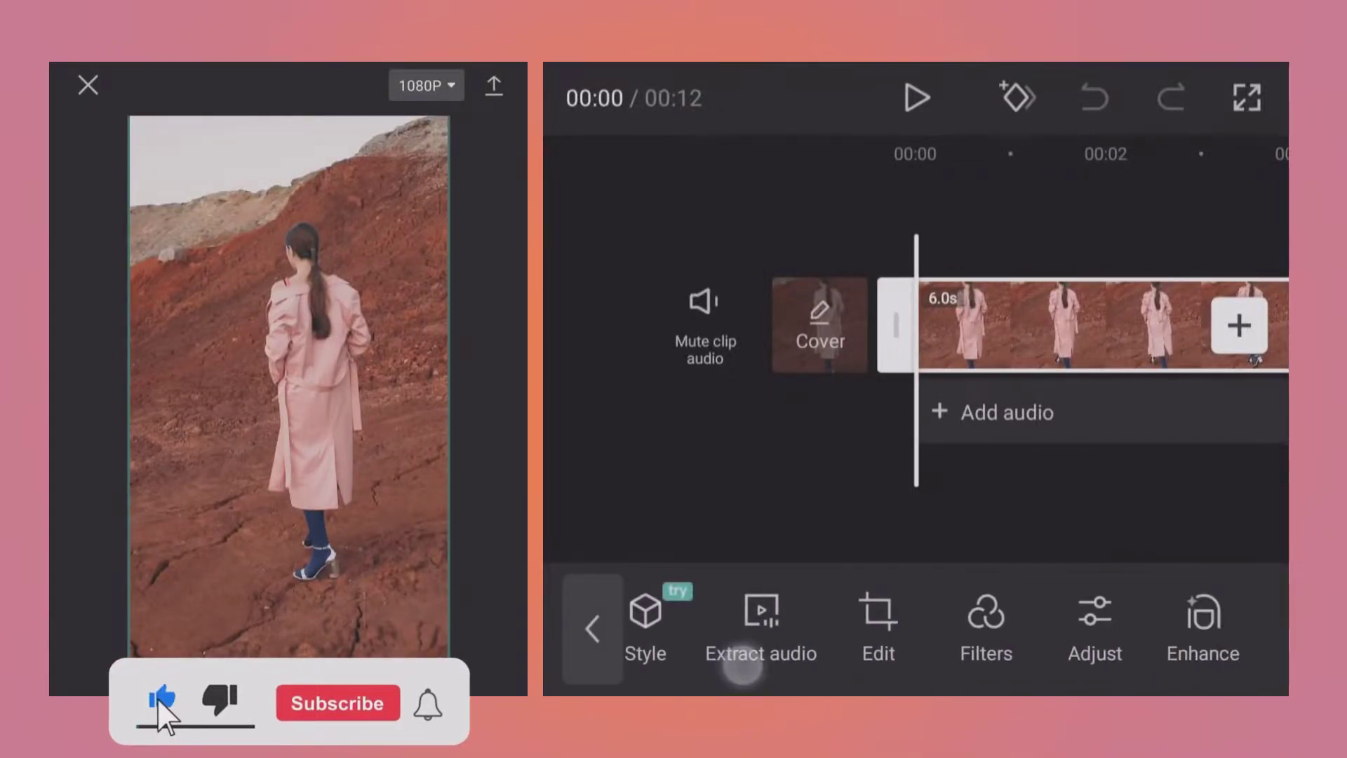
scroll(772, 645, right, 3)
scroll(815, 632, right, 2)
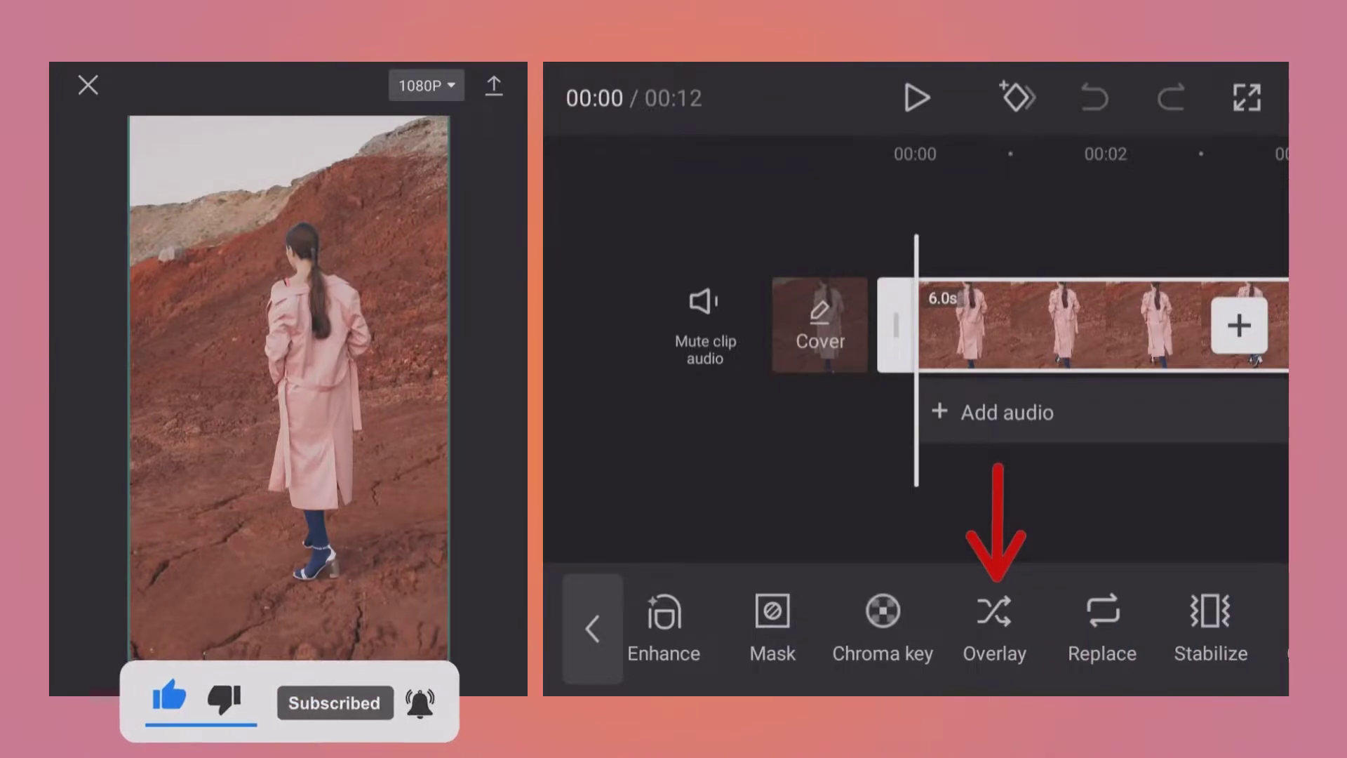
click(994, 621)
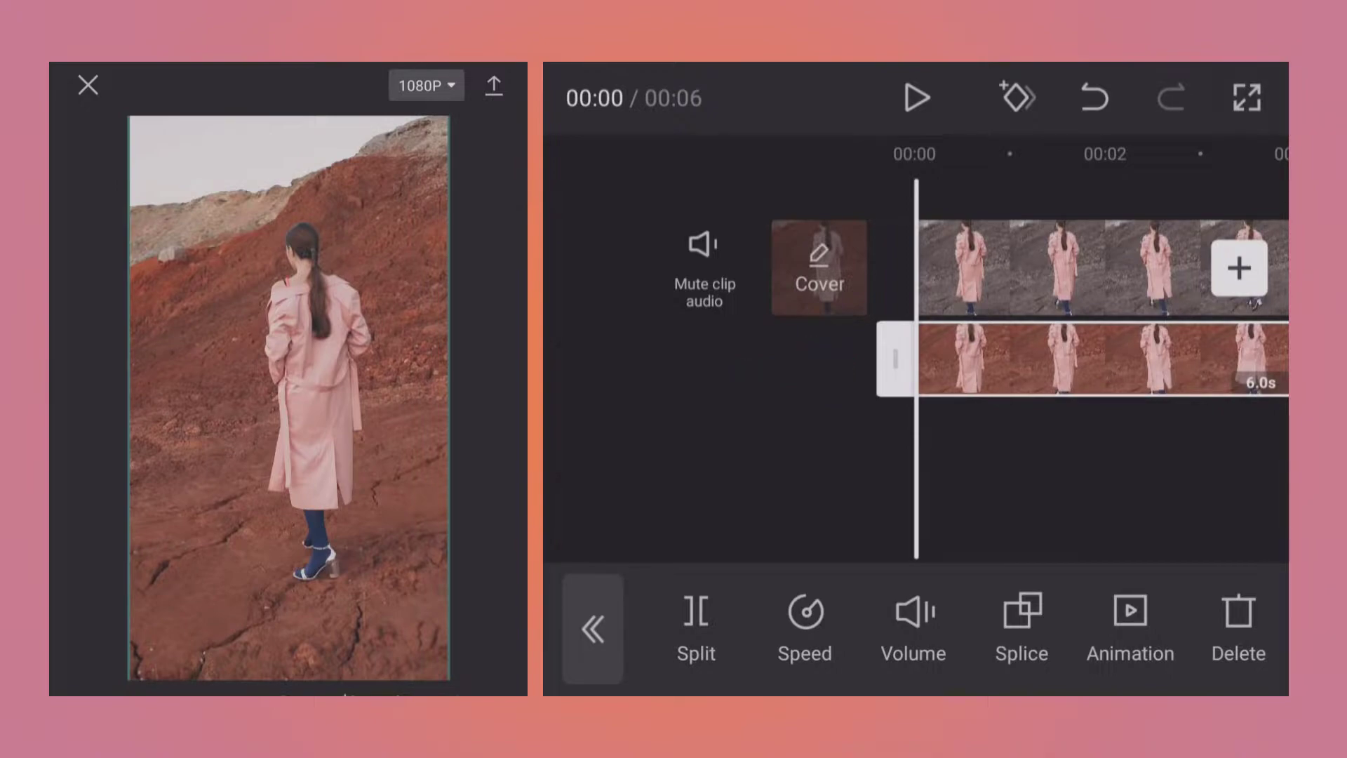
click(1022, 258)
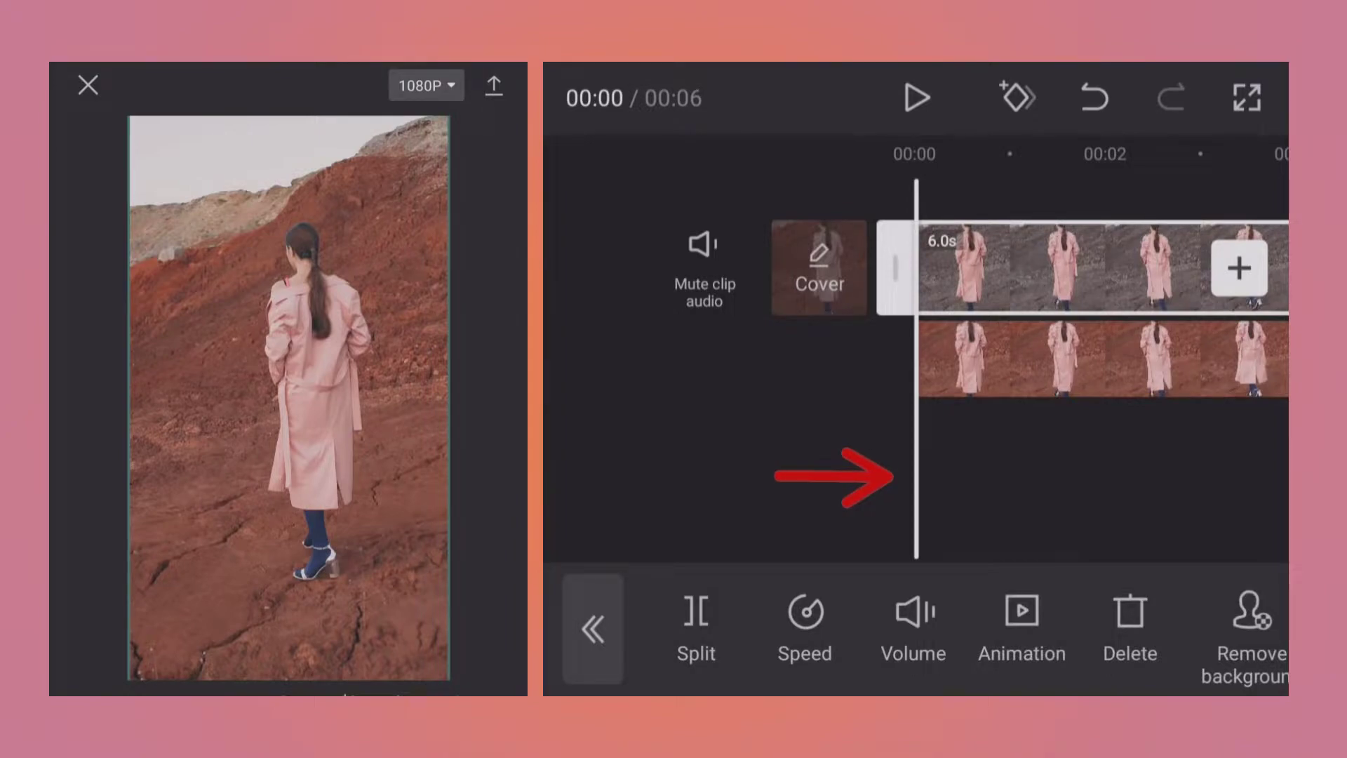
Split the clips at 00:02, leaving a 3.7-second trailing red overlay piece.
drag(1178, 475, 933, 461)
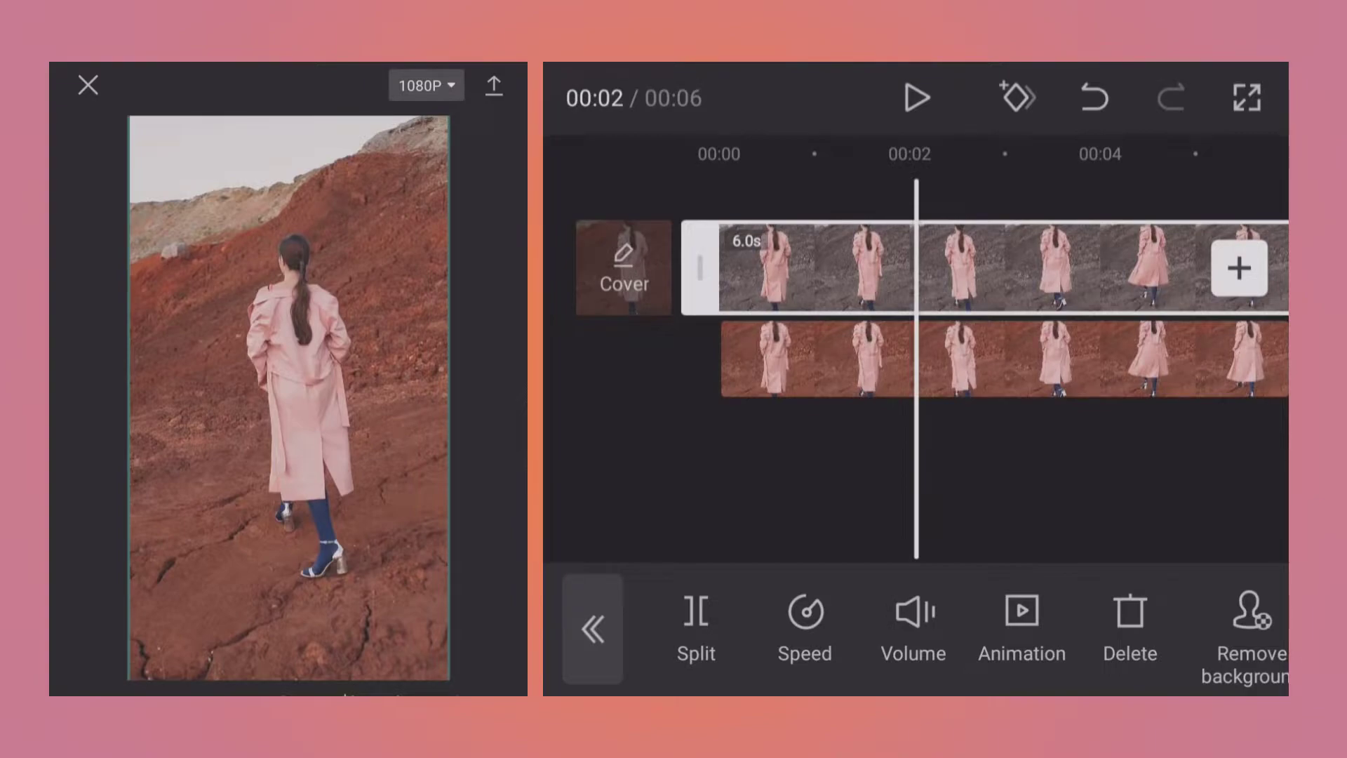
drag(1083, 456, 1058, 451)
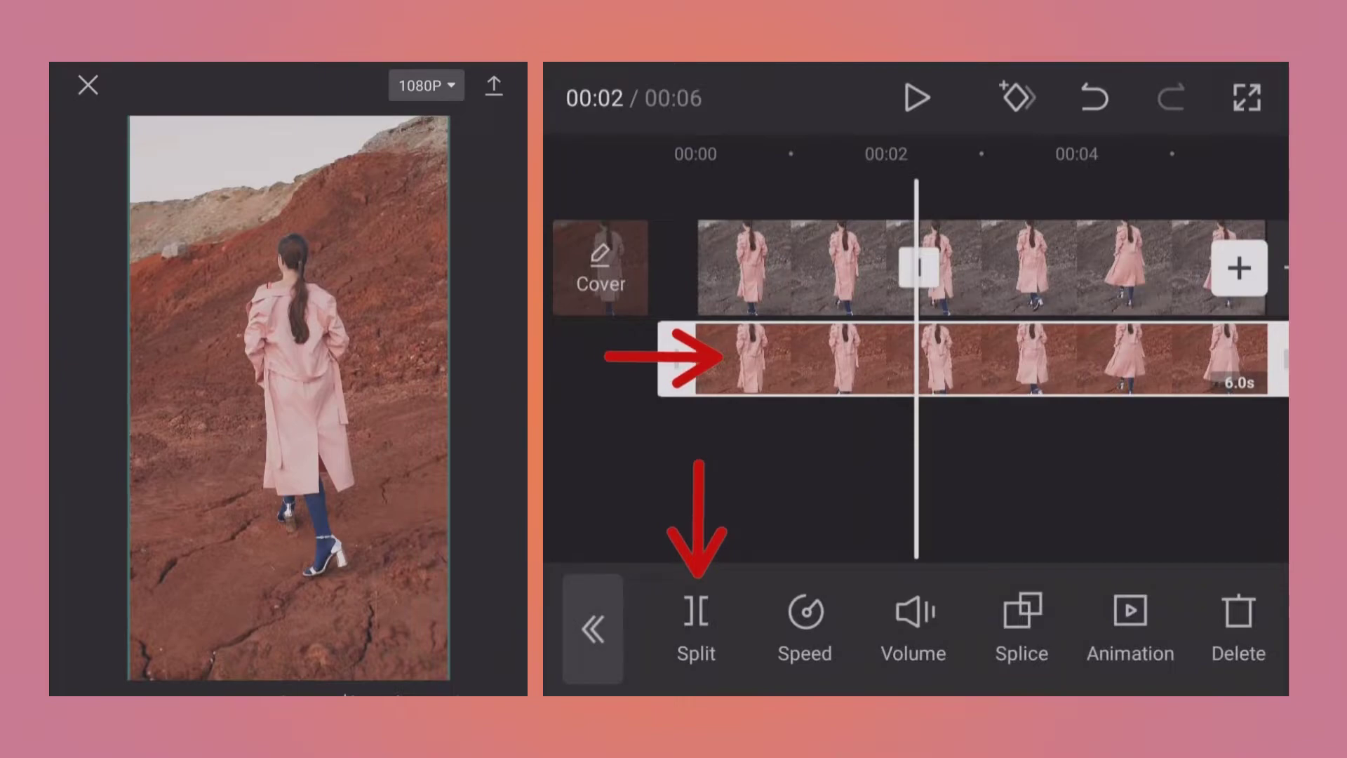
click(696, 624)
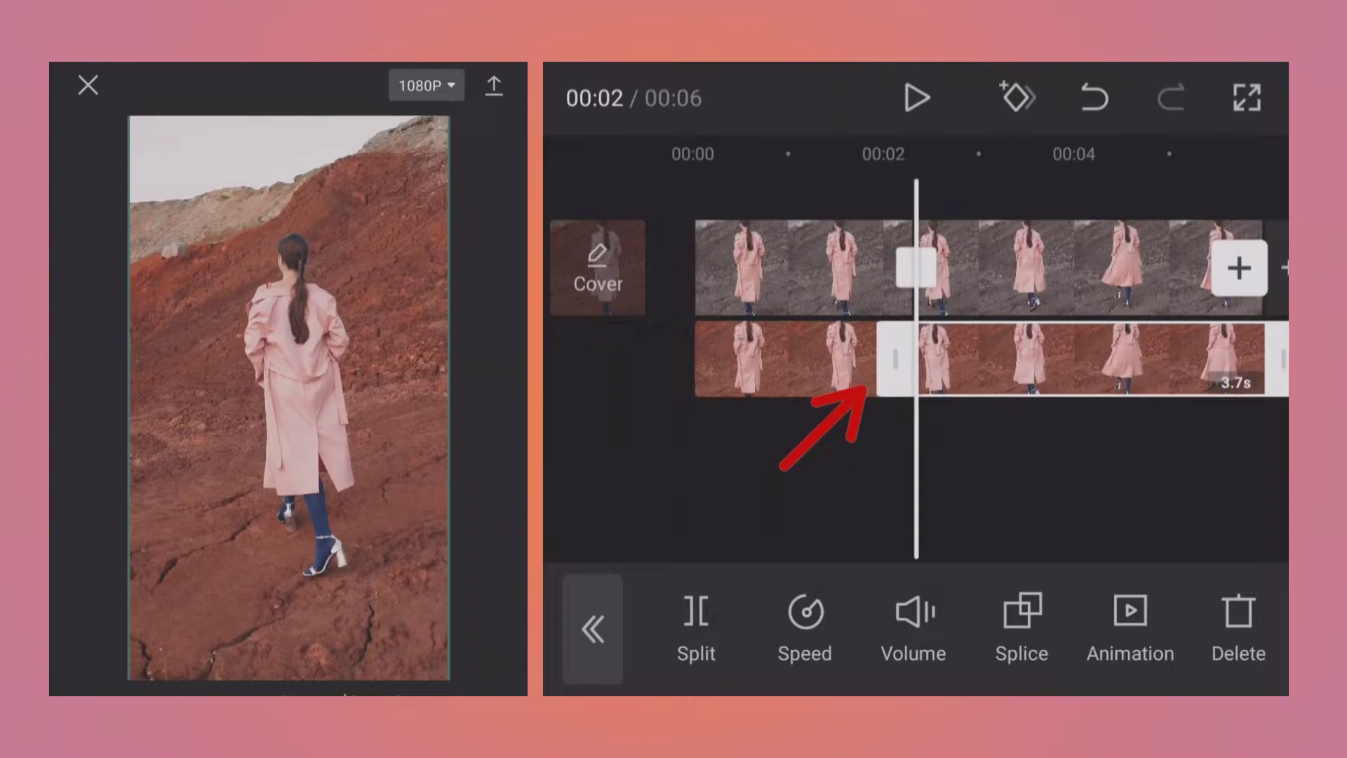
mouse_move(841, 477)
mouse_down()
mouse_move(914, 460)
mouse_move(869, 457)
mouse_move(925, 465)
mouse_up()
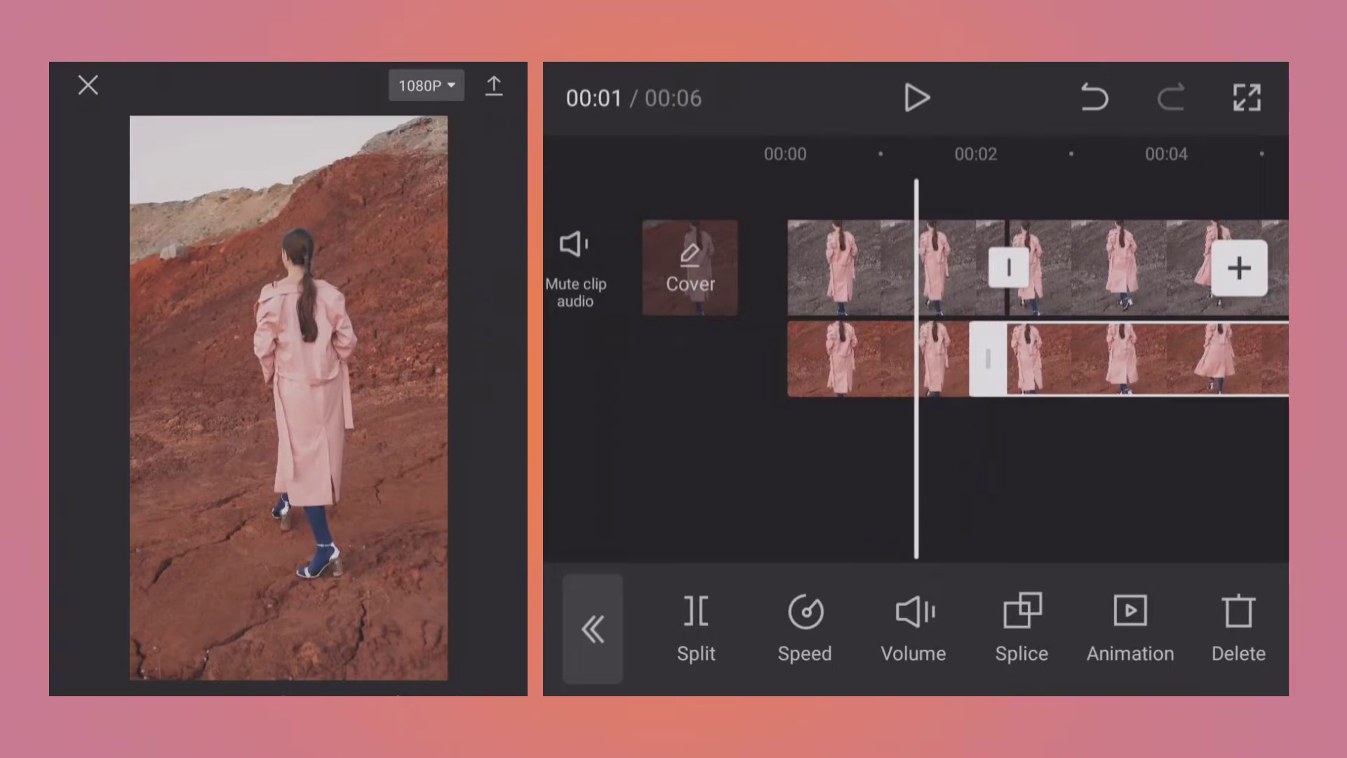
Delete the trailing 3.7-second red overlay piece and the opening 2.3-second grey piece.
drag(1110, 463, 1017, 461)
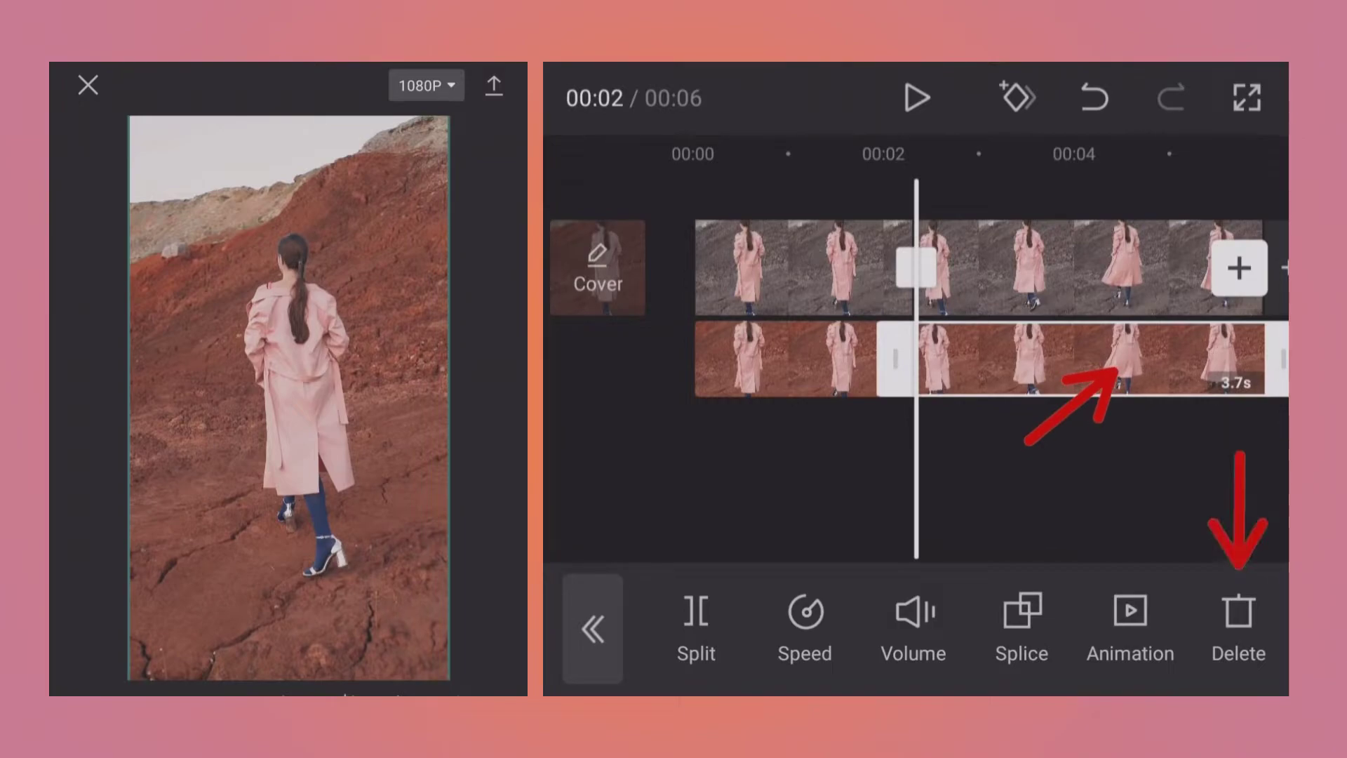
click(1231, 646)
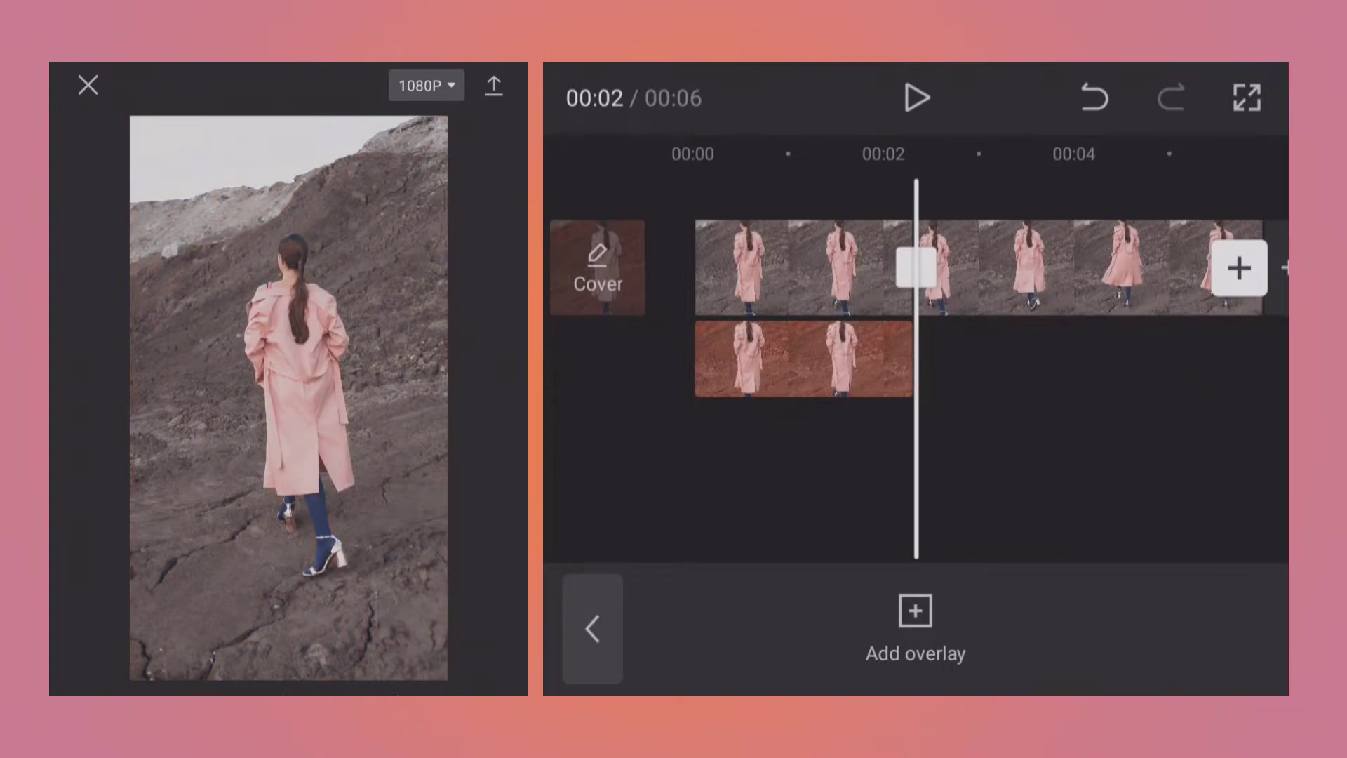
drag(1067, 451, 1112, 451)
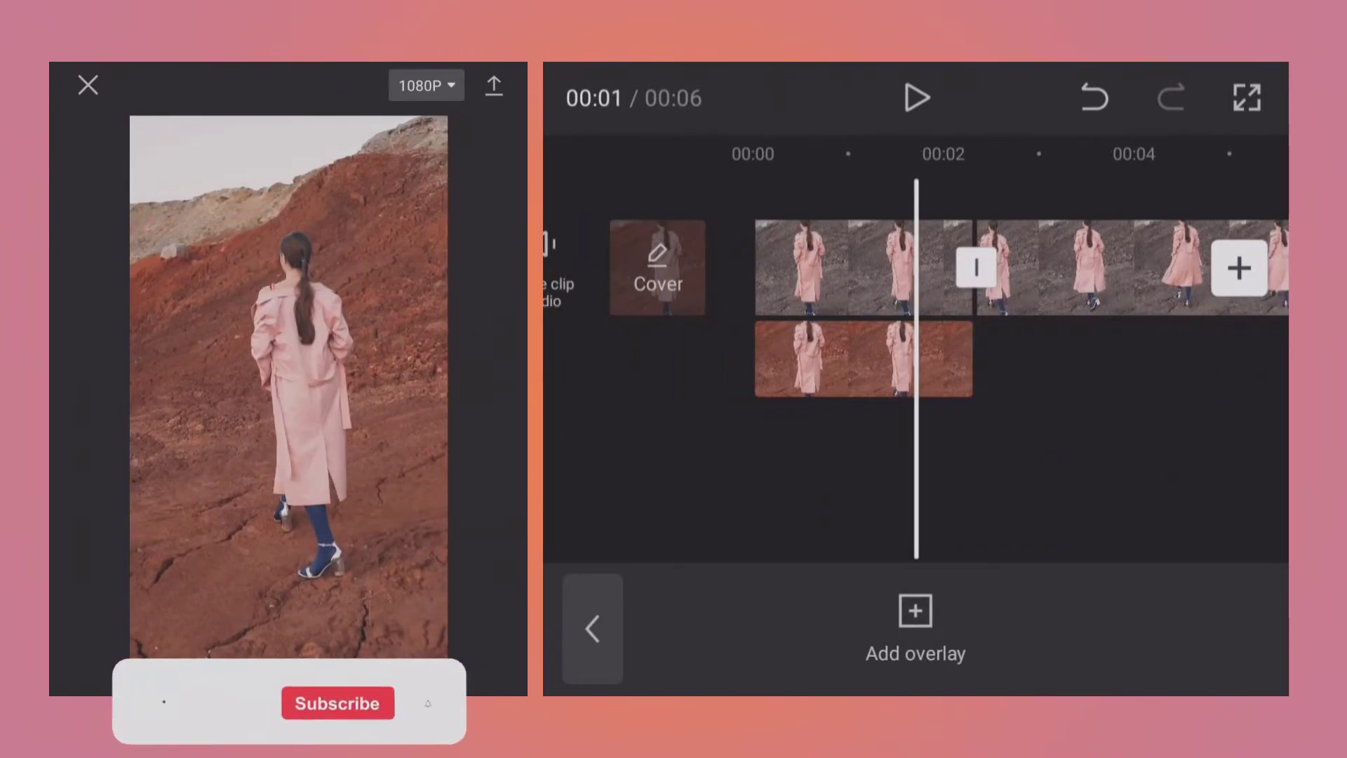
click(828, 267)
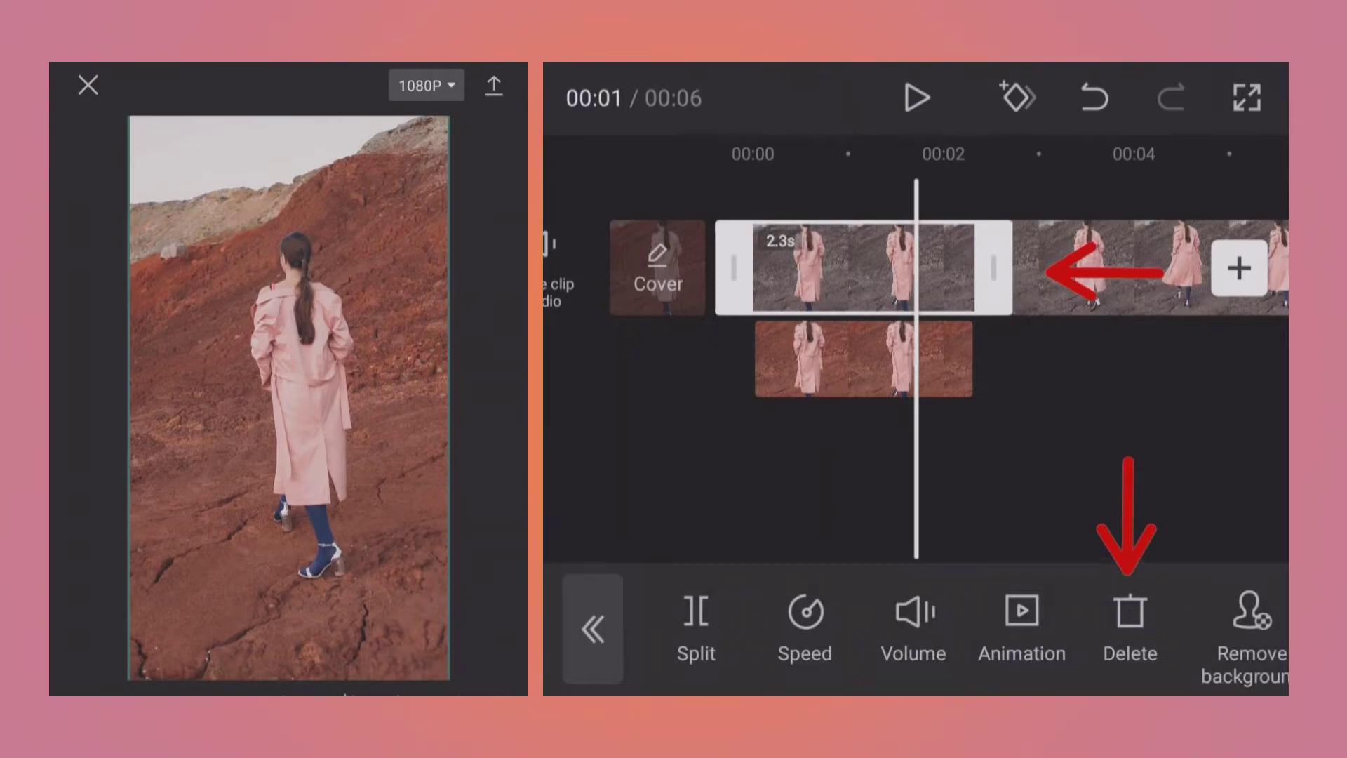
key(Delete)
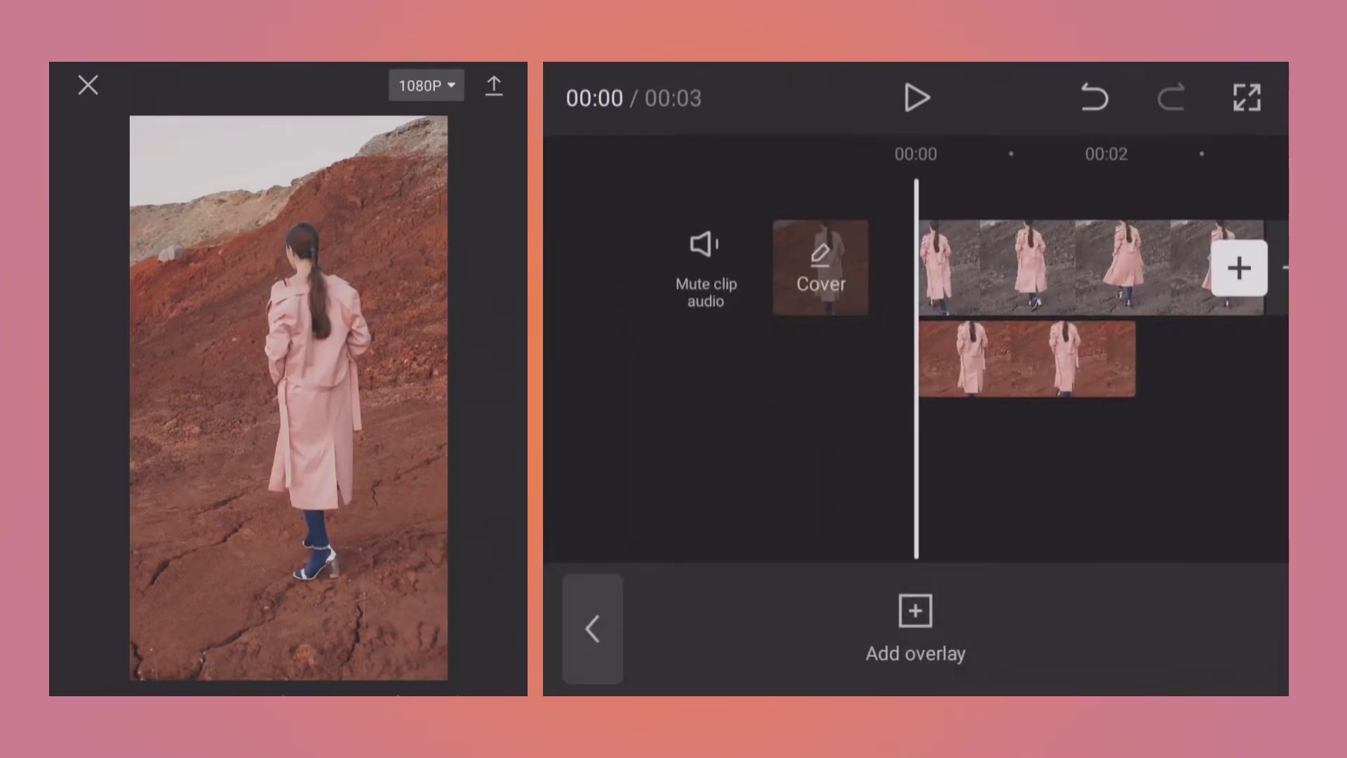
Move the 2.3-second red piece to the main track before the grey clip, forming a 6-second sequence.
click(1024, 361)
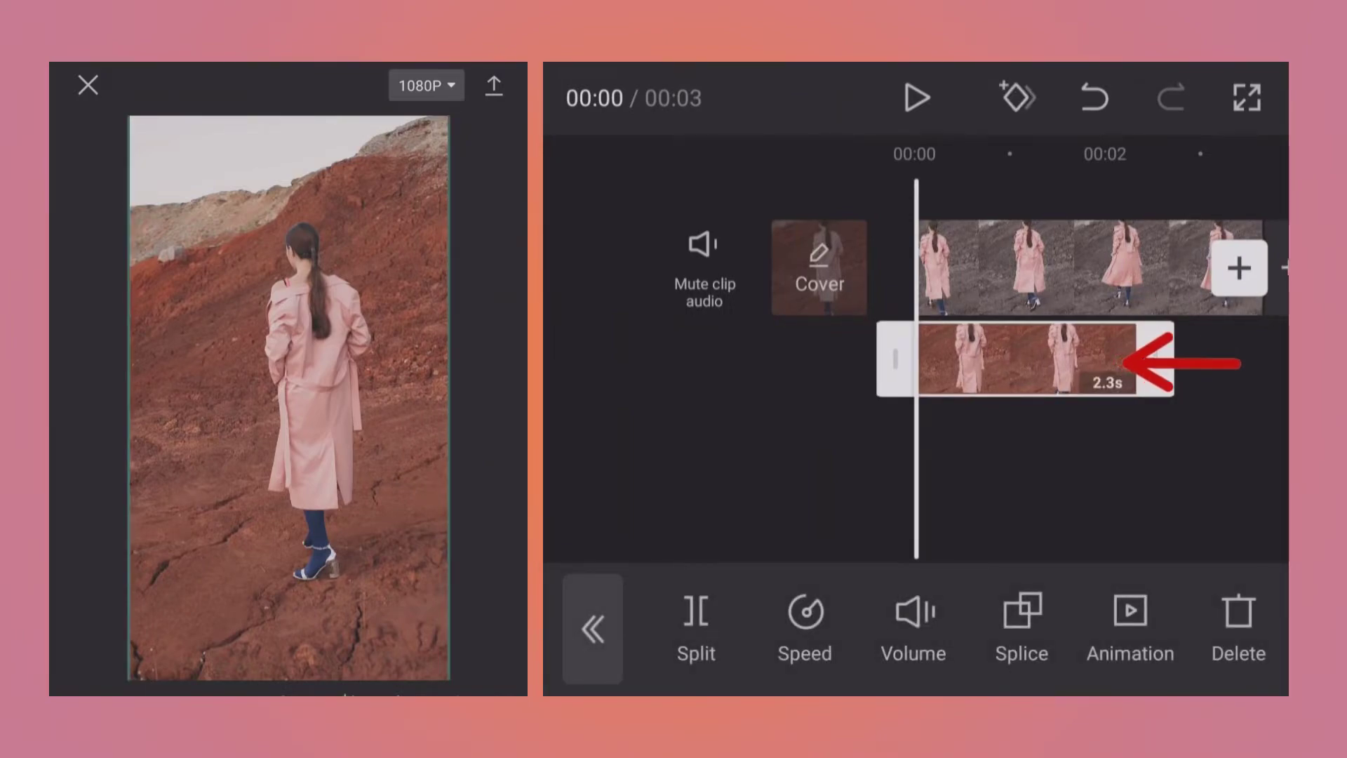
drag(1064, 659, 796, 661)
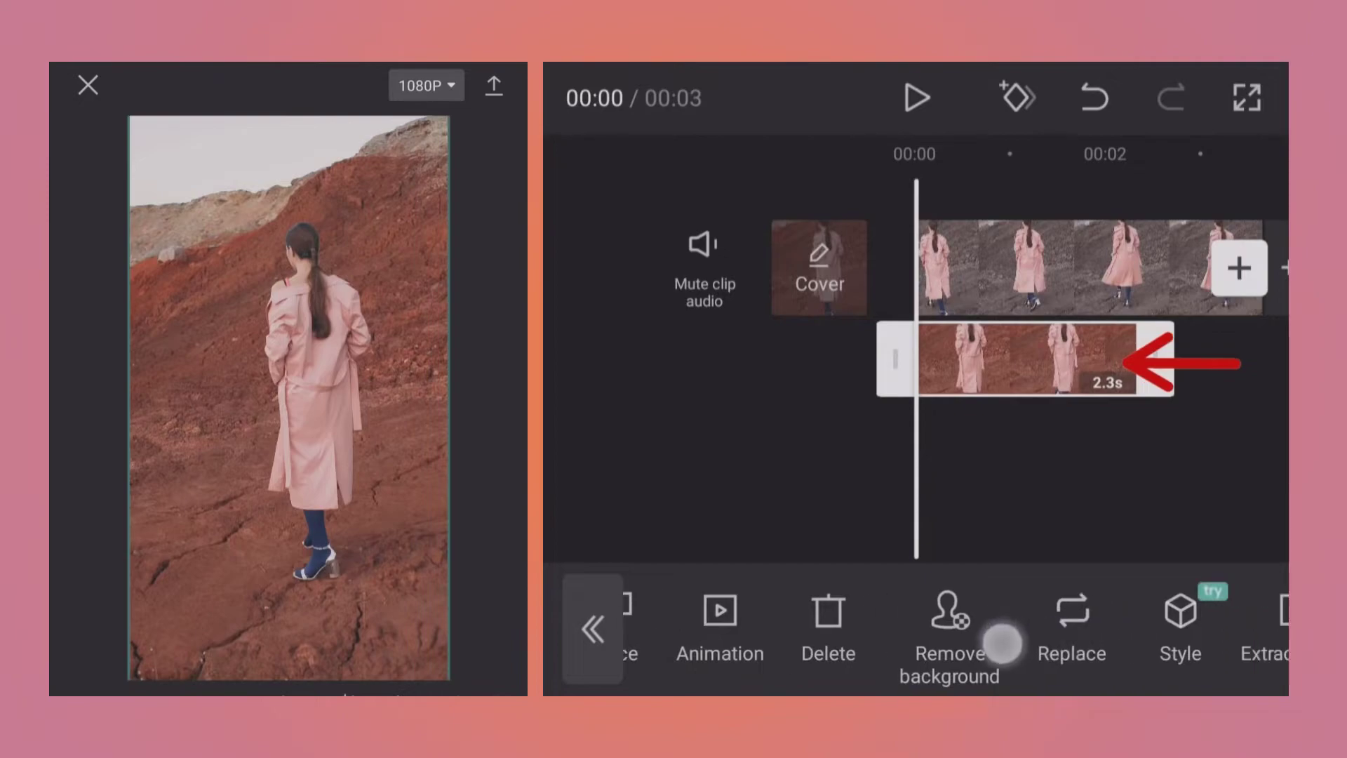
drag(1001, 646, 765, 646)
drag(1099, 635, 805, 635)
drag(1038, 635, 866, 634)
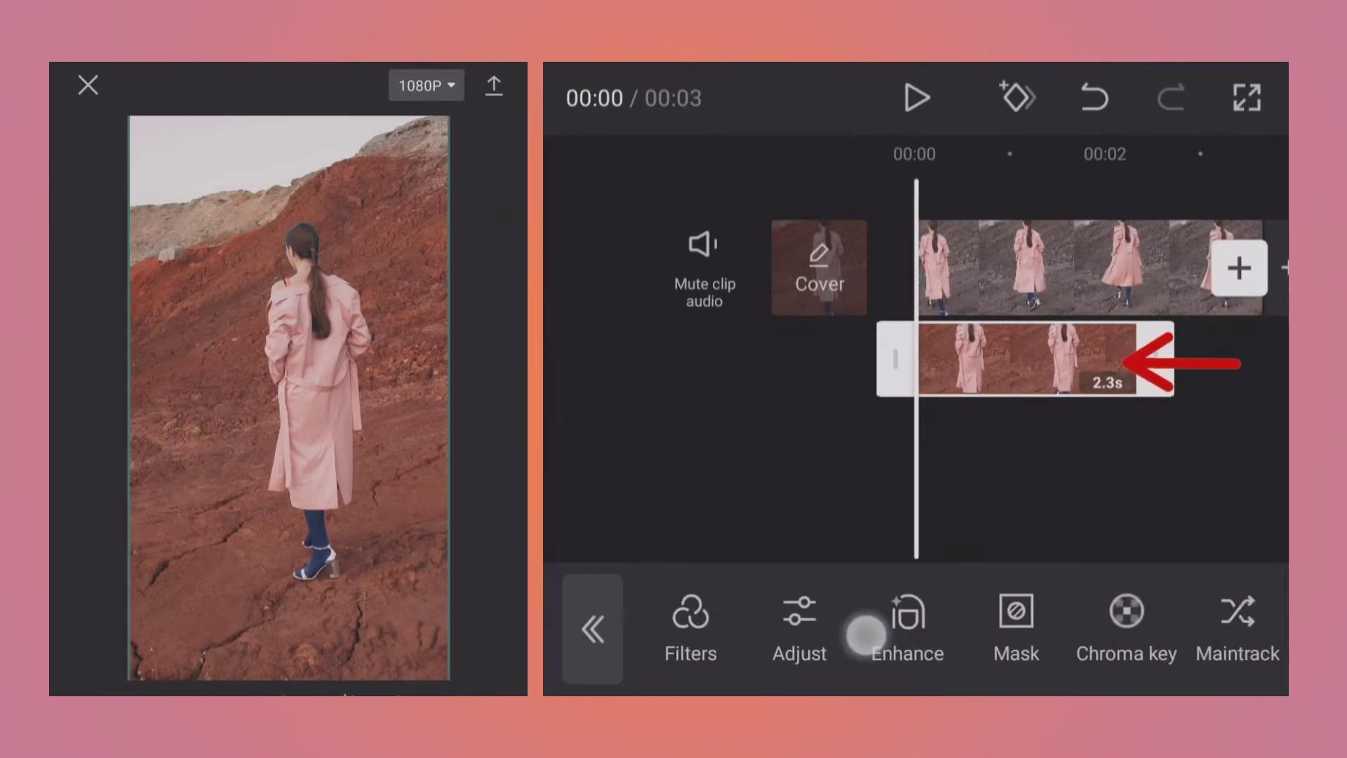
drag(1017, 628, 919, 624)
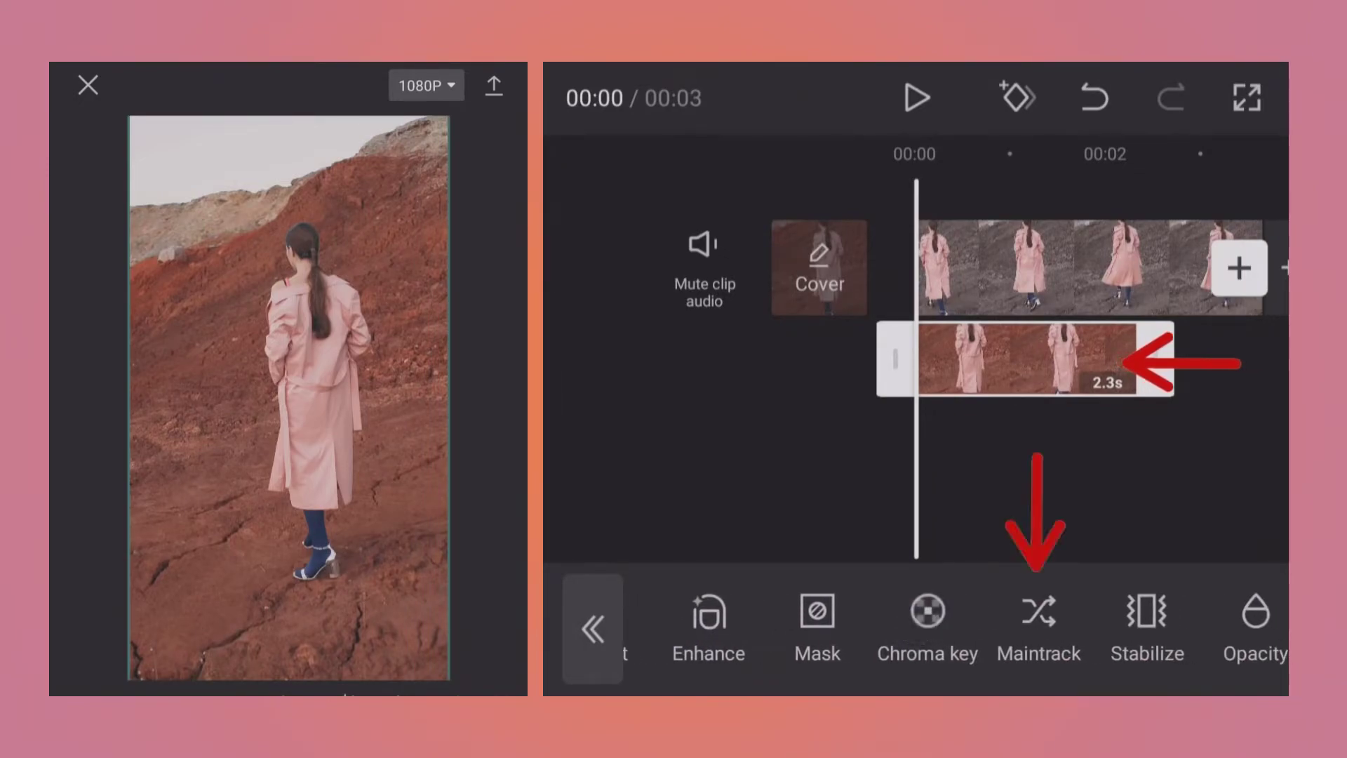
click(1038, 621)
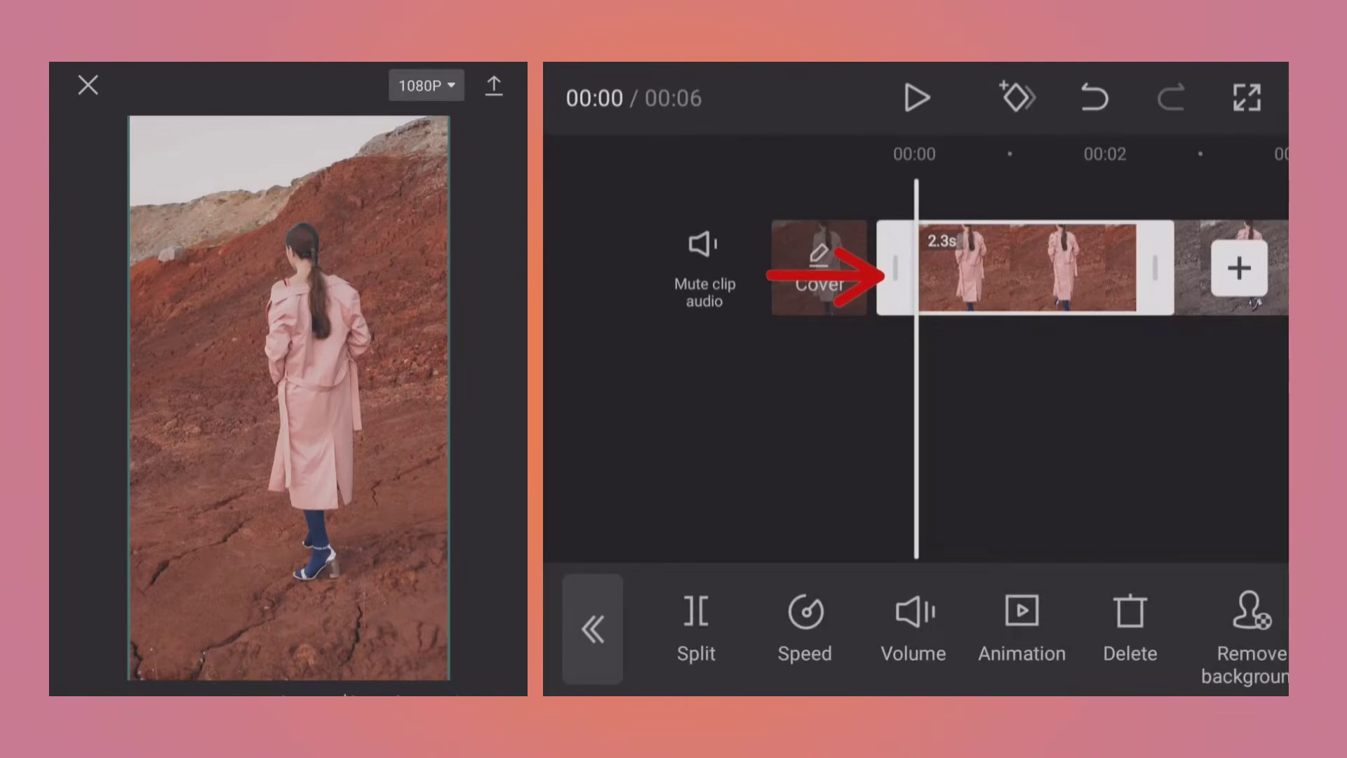
drag(1104, 441, 886, 442)
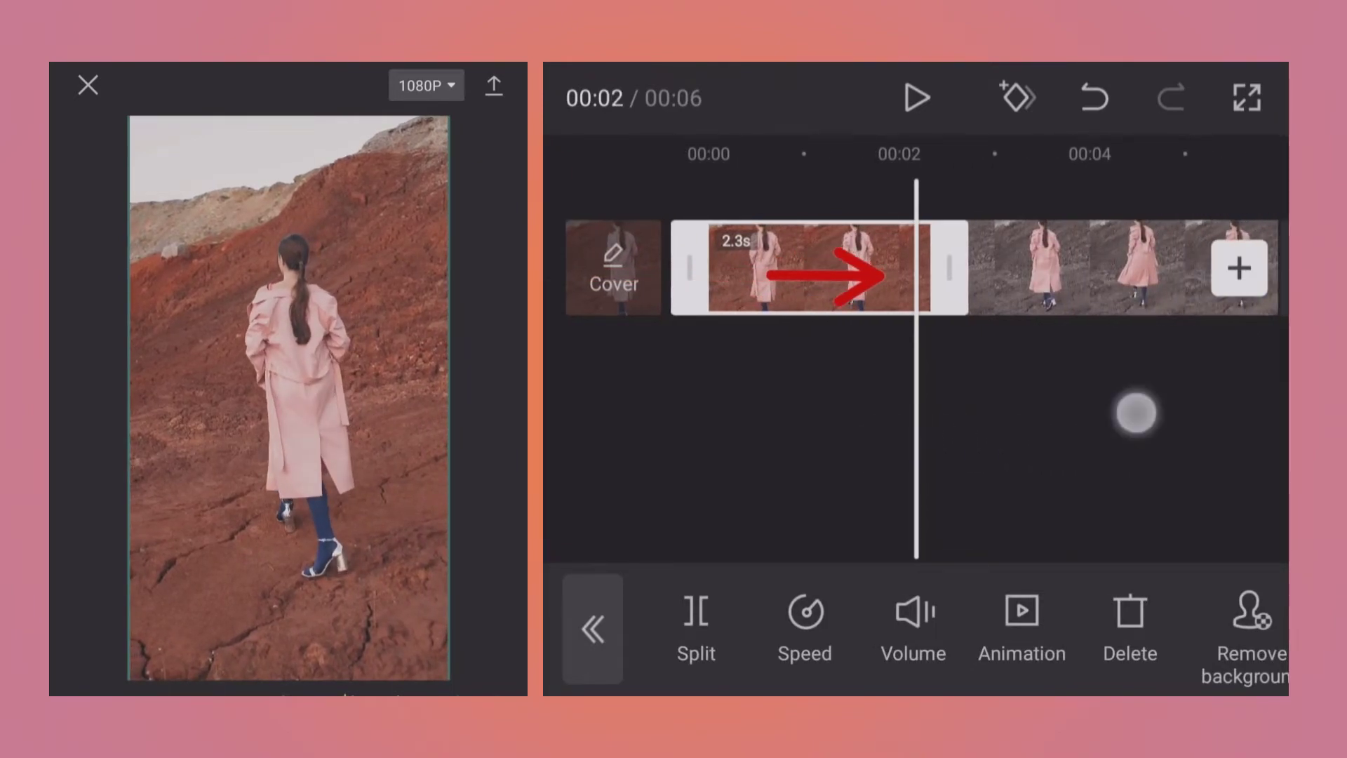
click(1136, 413)
mouse_move(1136, 412)
mouse_down()
mouse_move(1047, 402)
mouse_move(1143, 408)
mouse_move(1050, 409)
mouse_move(1136, 400)
mouse_up()
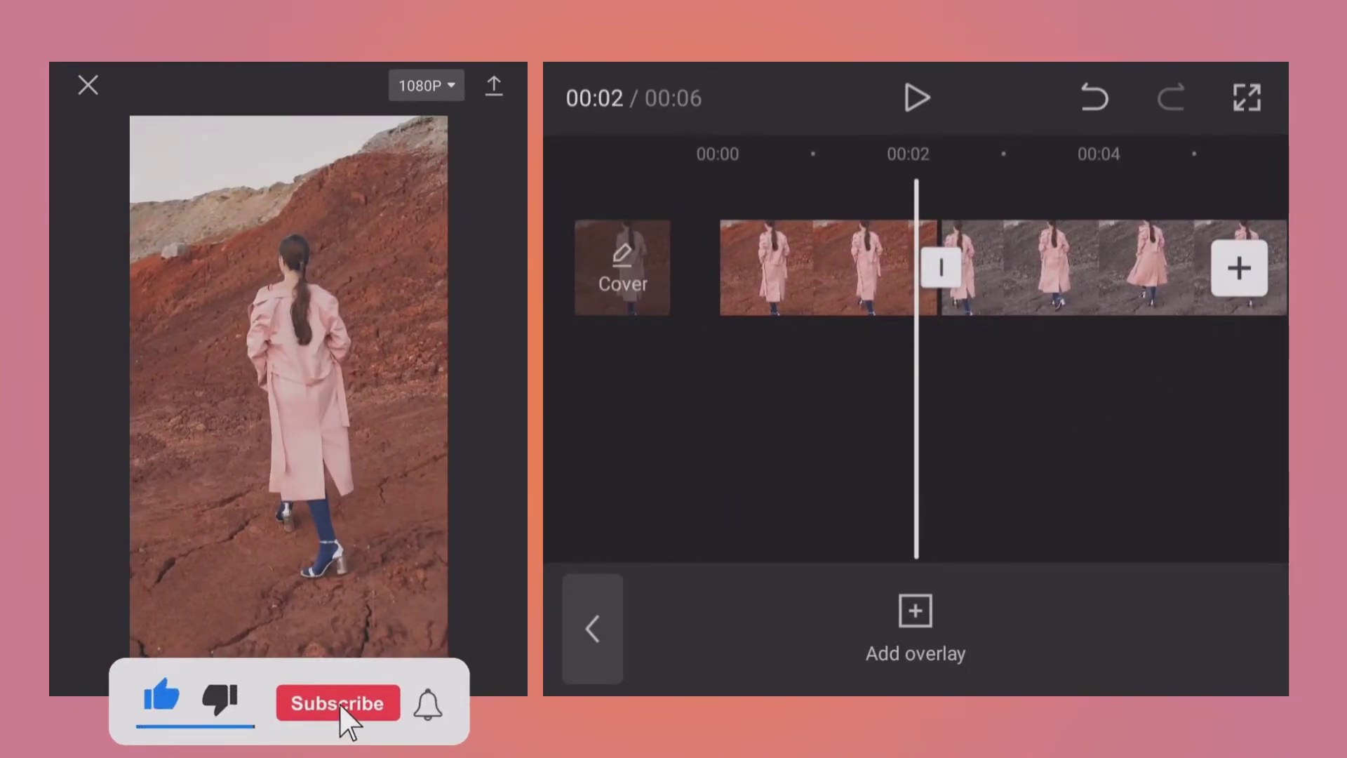
Choose Basic > Wipe Right at the red-grey join and set its duration to 0.5s.
drag(809, 451, 865, 451)
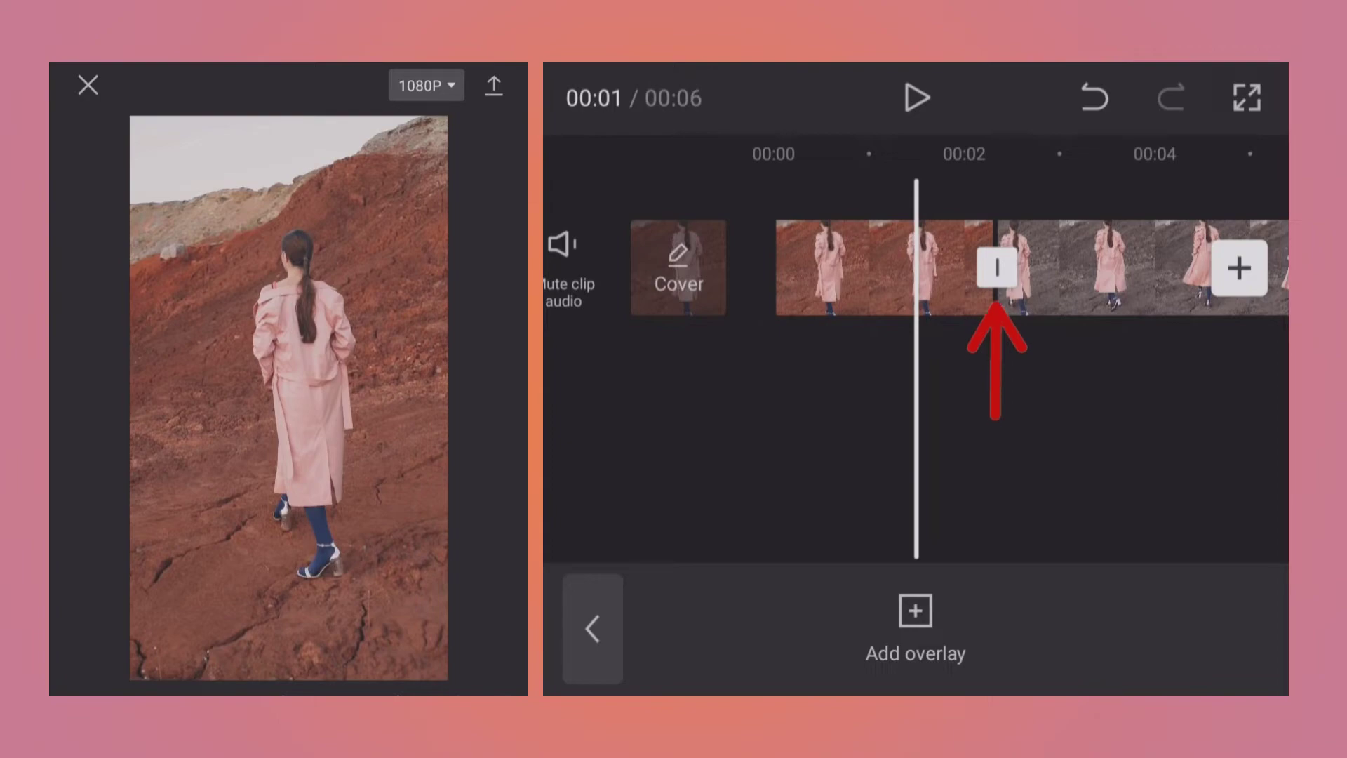
click(997, 267)
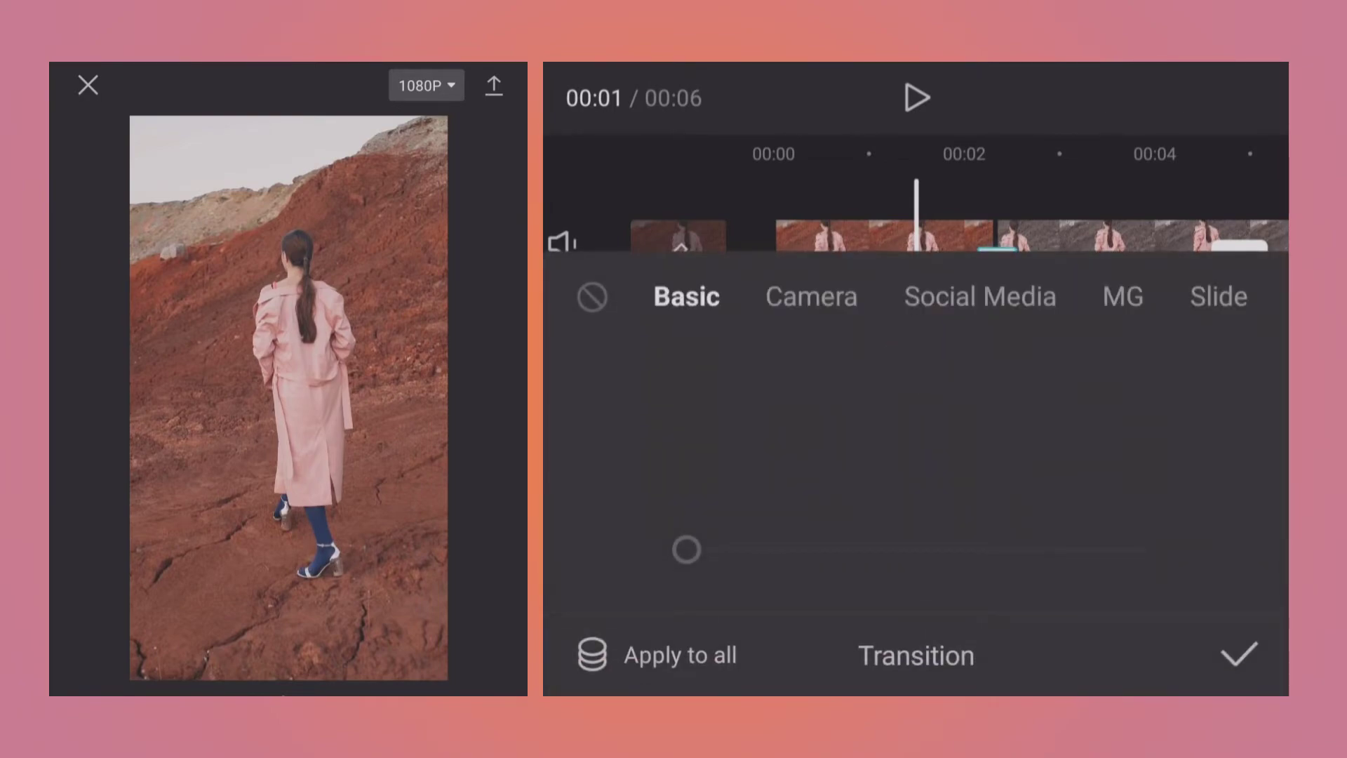
drag(1129, 421, 655, 448)
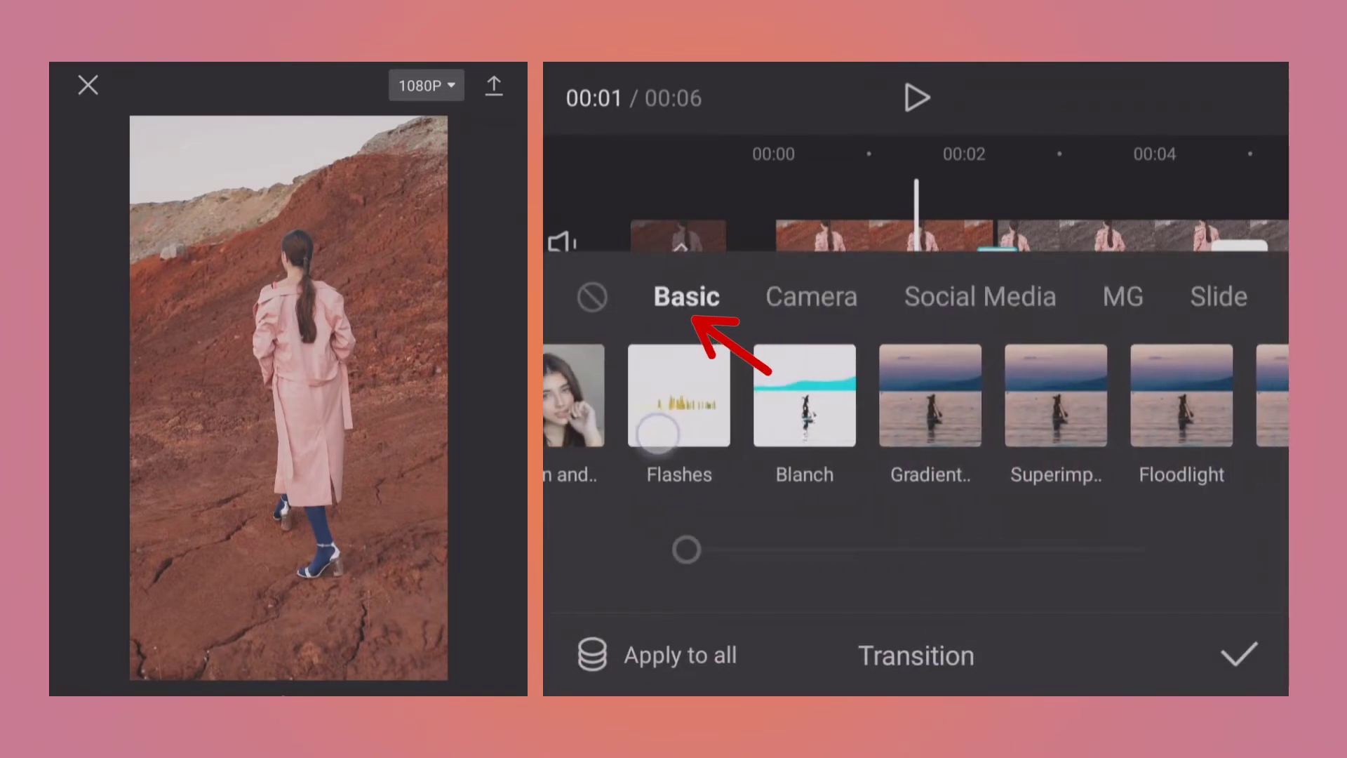
drag(1059, 421, 797, 421)
drag(1155, 428, 702, 421)
drag(1080, 407, 716, 393)
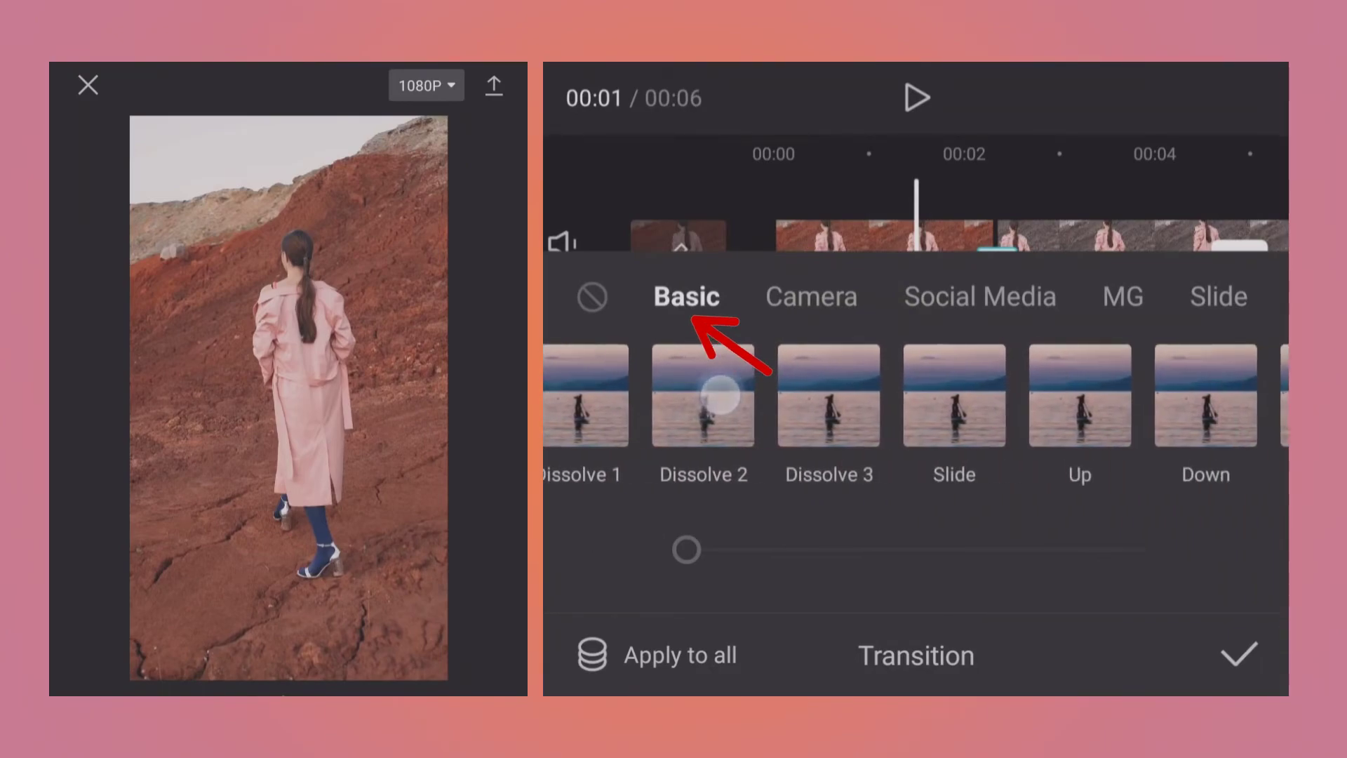
mouse_move(1123, 420)
mouse_down()
mouse_move(655, 423)
mouse_move(735, 395)
mouse_up()
drag(1157, 409, 896, 409)
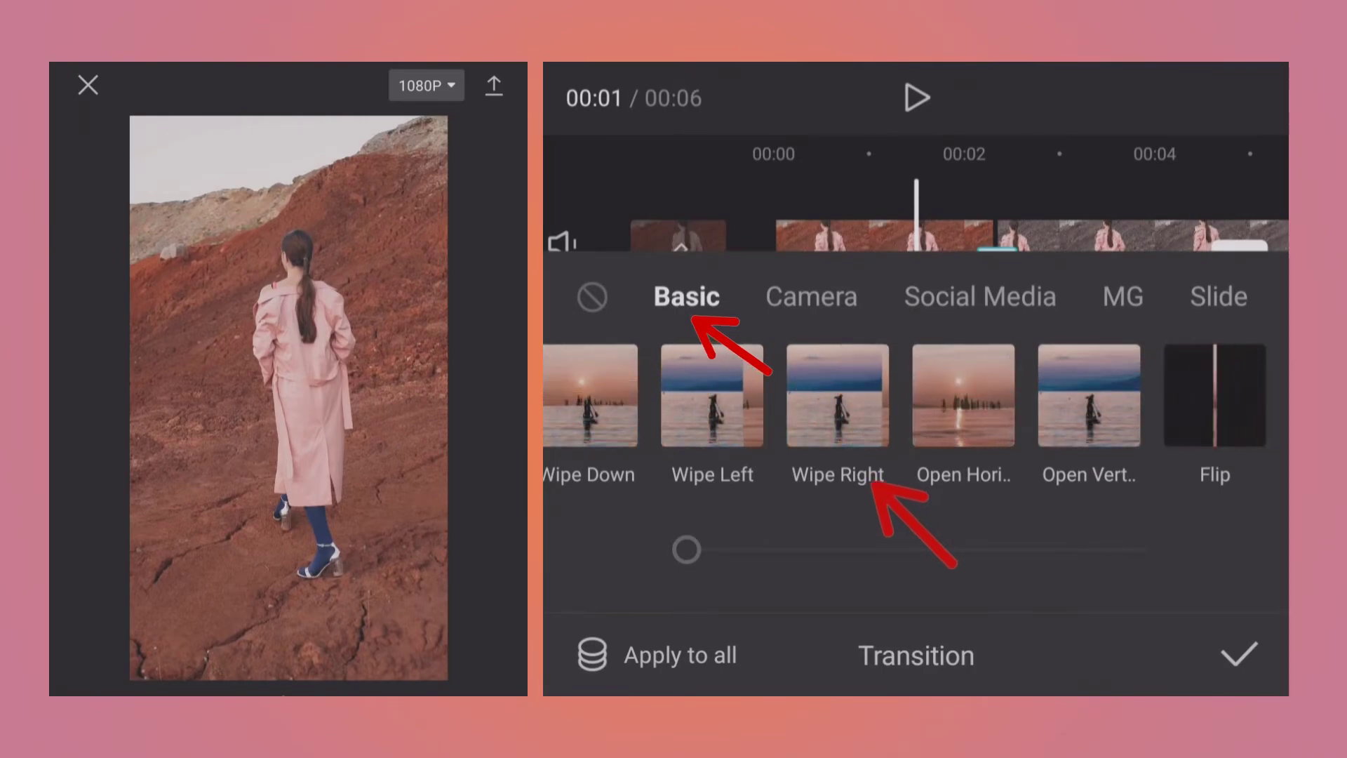
click(838, 395)
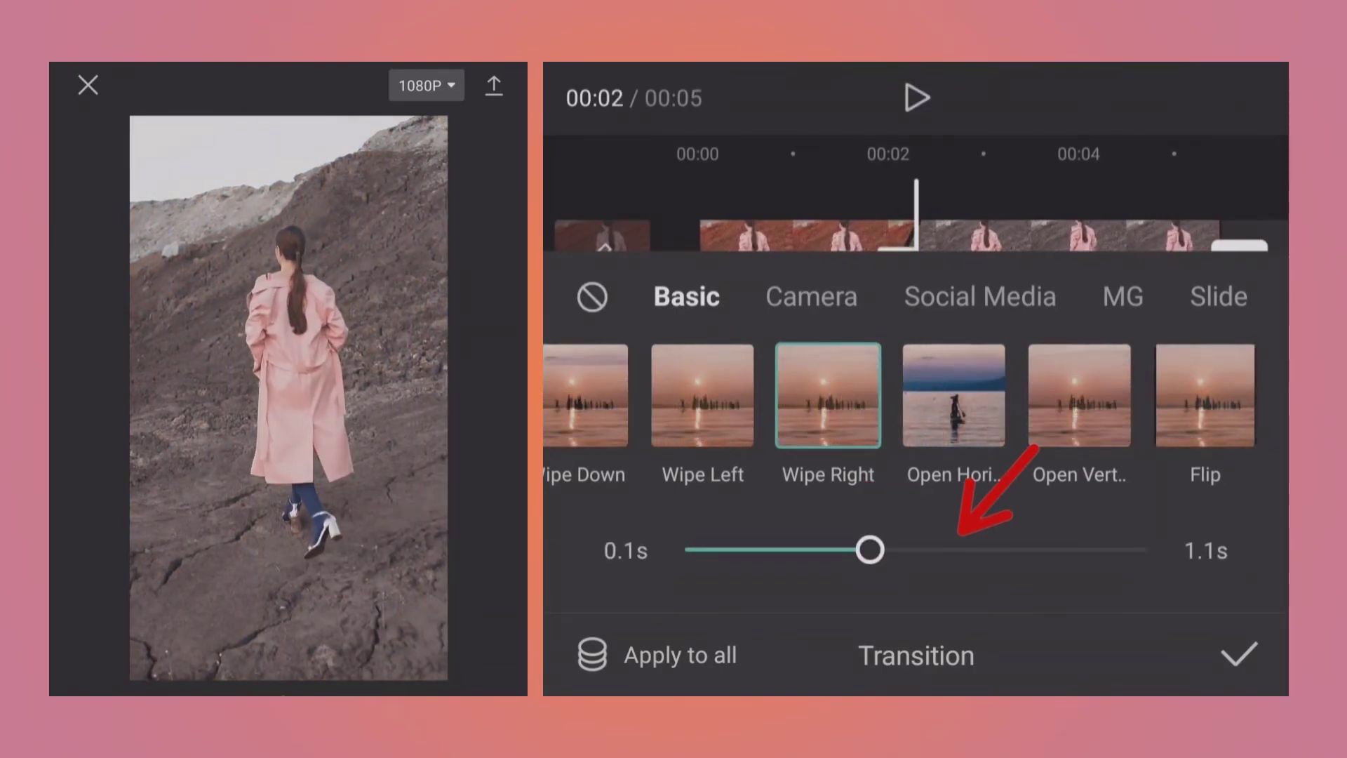
mouse_move(870, 554)
mouse_down()
mouse_move(752, 566)
mouse_move(1010, 559)
mouse_move(860, 571)
mouse_move(864, 588)
mouse_up()
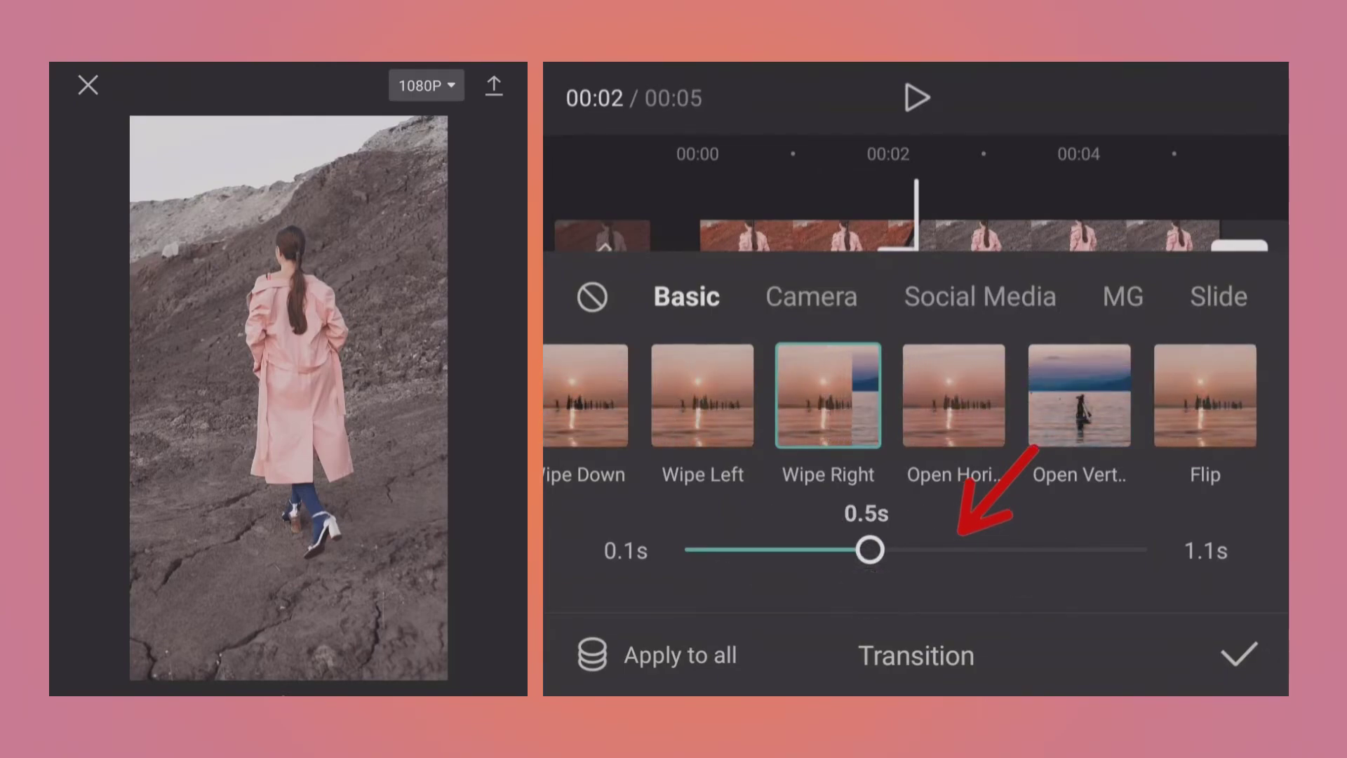
Confirm the Wipe Right transition and play the 5-second sequence from 00:00.
click(1238, 654)
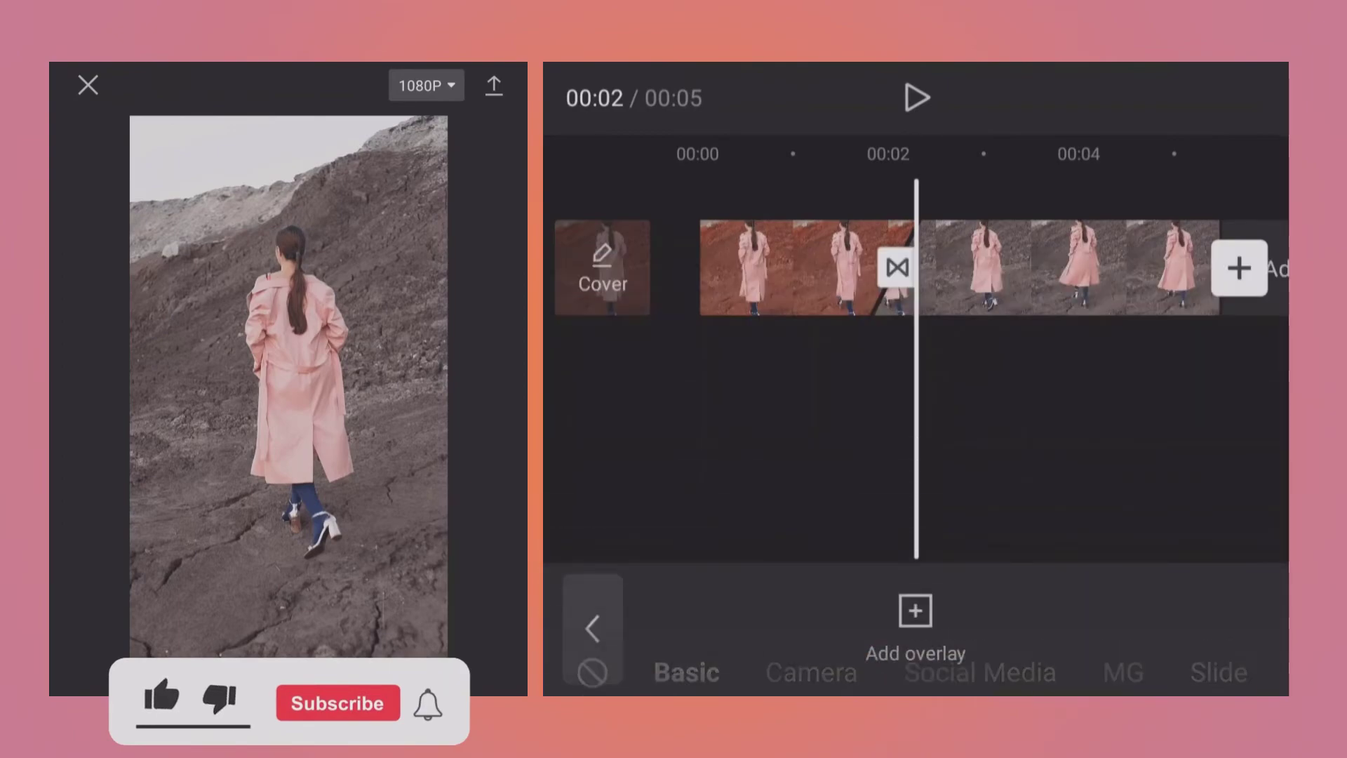
drag(715, 442, 1097, 442)
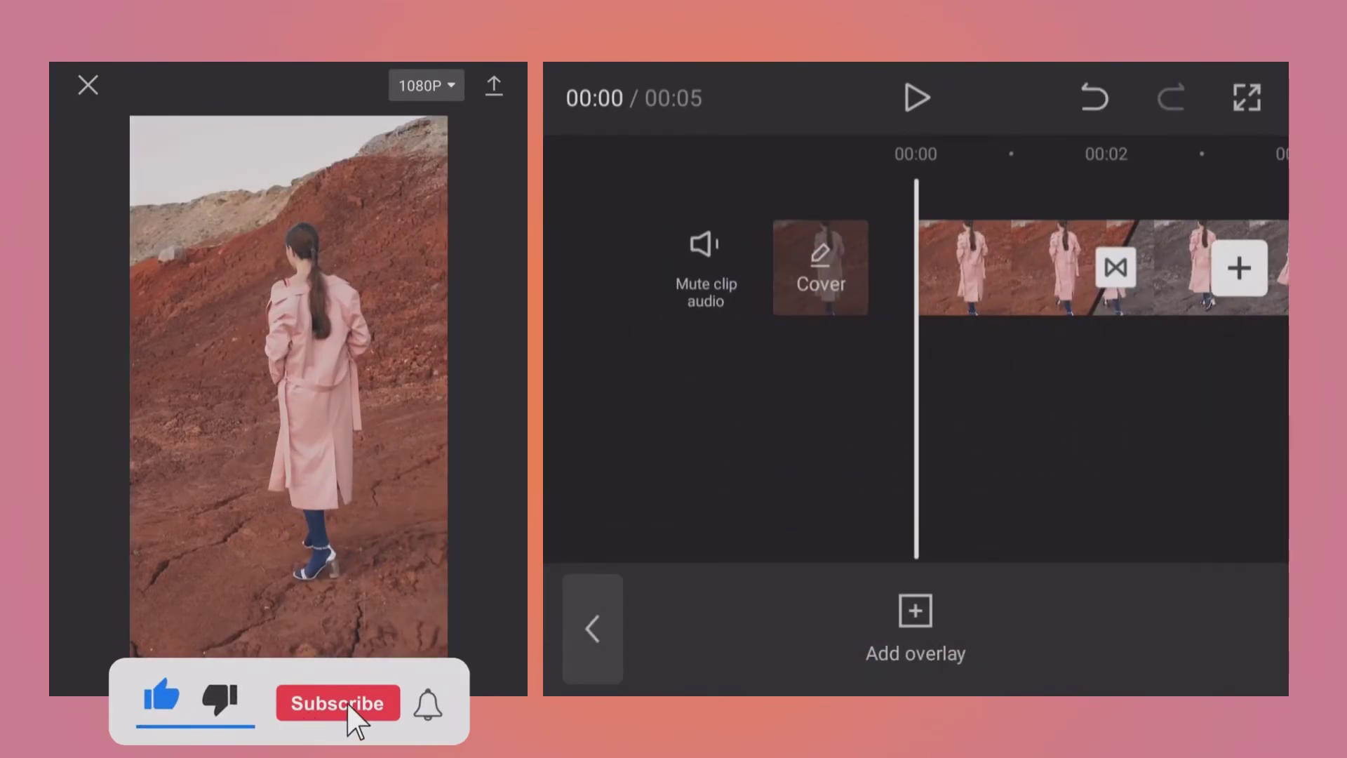
click(916, 97)
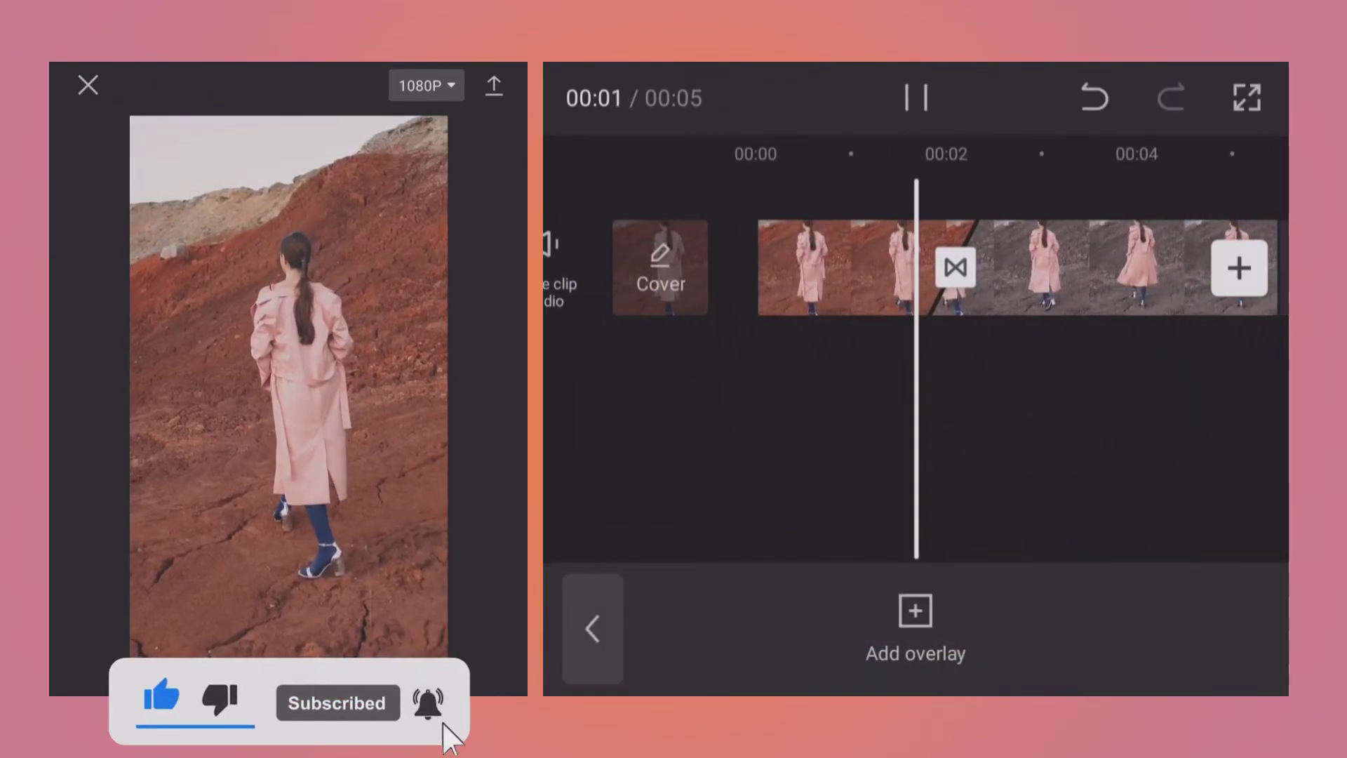